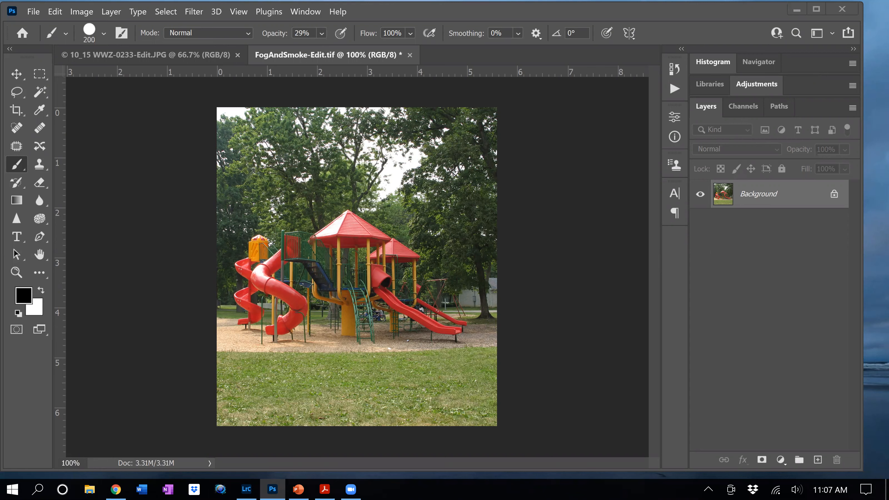
# Add a new layer above the background and set the foreground color to a light gray
pyautogui.click(817, 460)
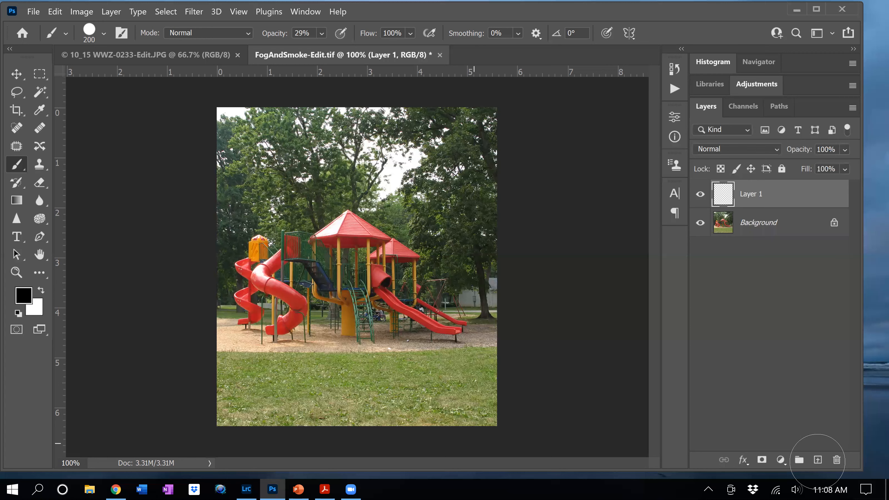
pyautogui.click(24, 298)
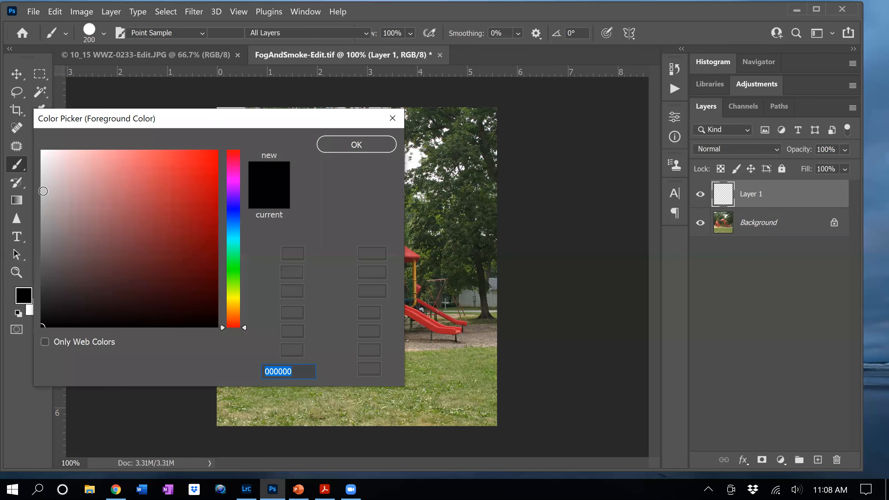
pyautogui.click(43, 191)
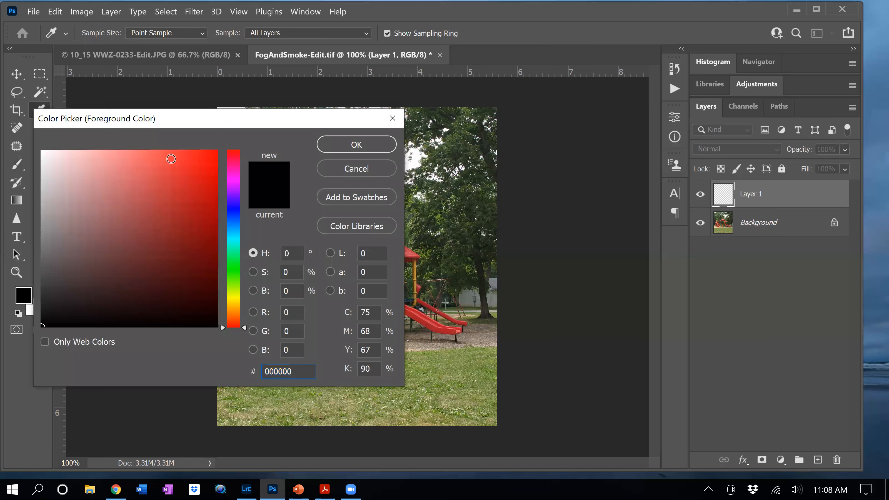
pyautogui.click(365, 146)
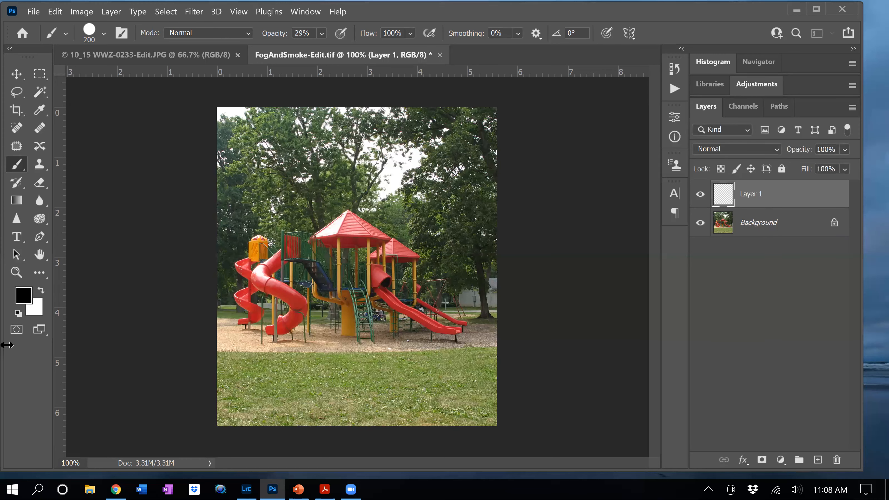
# Set the background color to the dark gray 403f3f
pyautogui.click(40, 307)
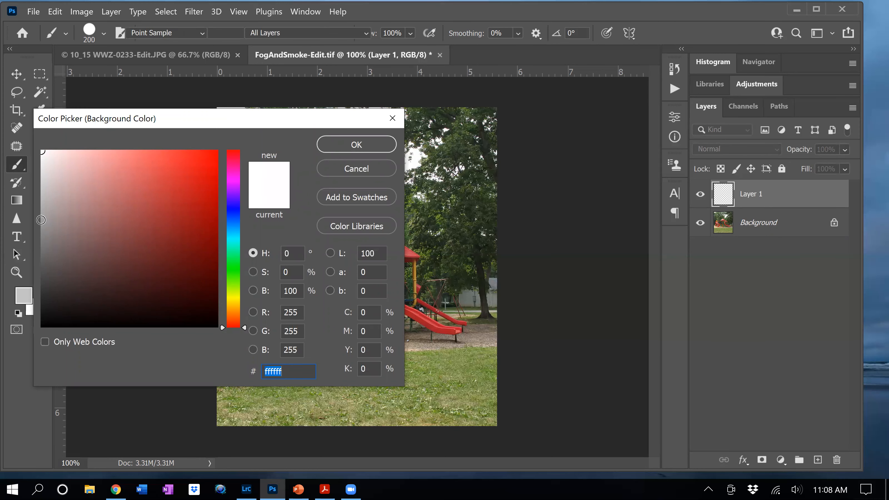
pyautogui.click(42, 261)
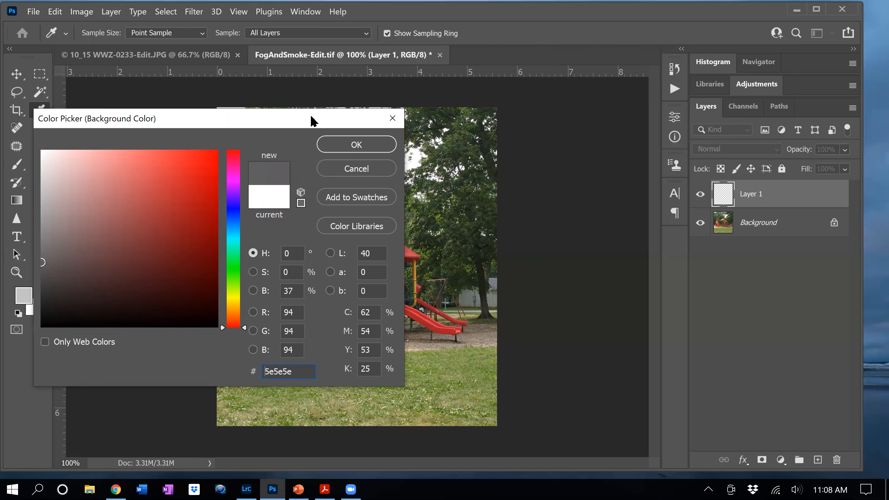
pyautogui.click(374, 144)
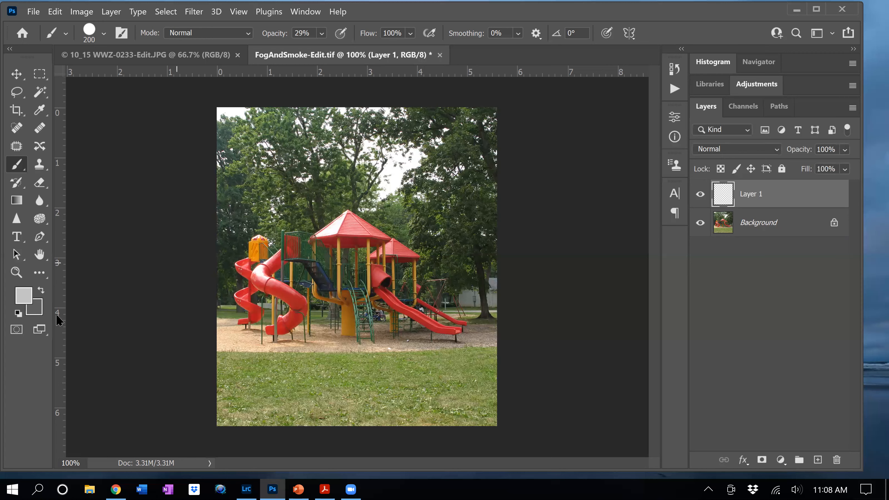
pyautogui.click(38, 311)
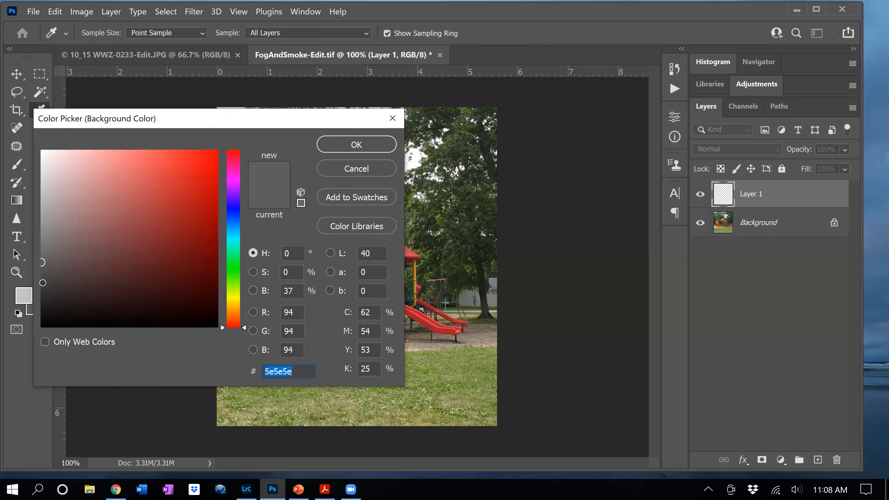
pyautogui.write('403f3f')
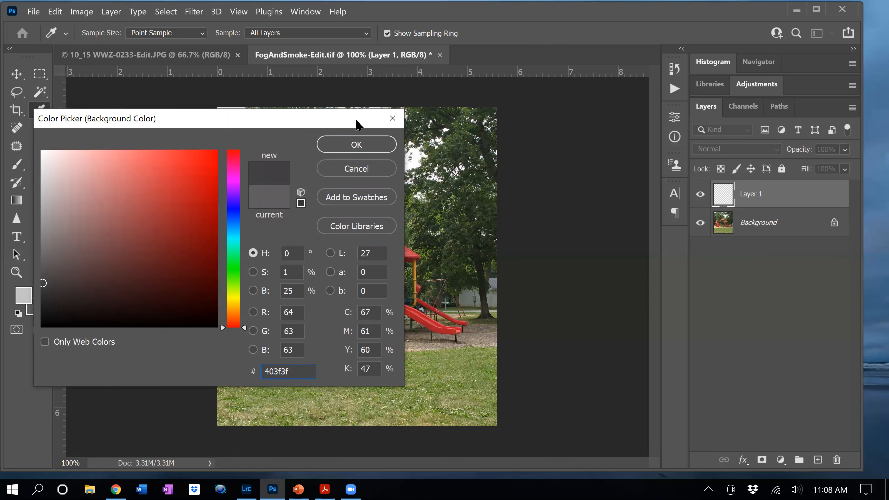
pyautogui.click(363, 145)
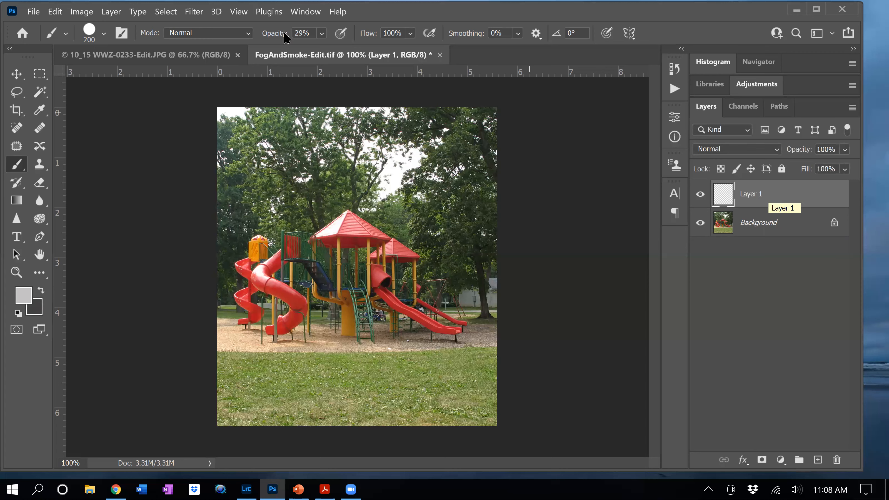
# Fill Layer 1 with the Render Clouds filter and add a white layer mask to it
pyautogui.click(193, 13)
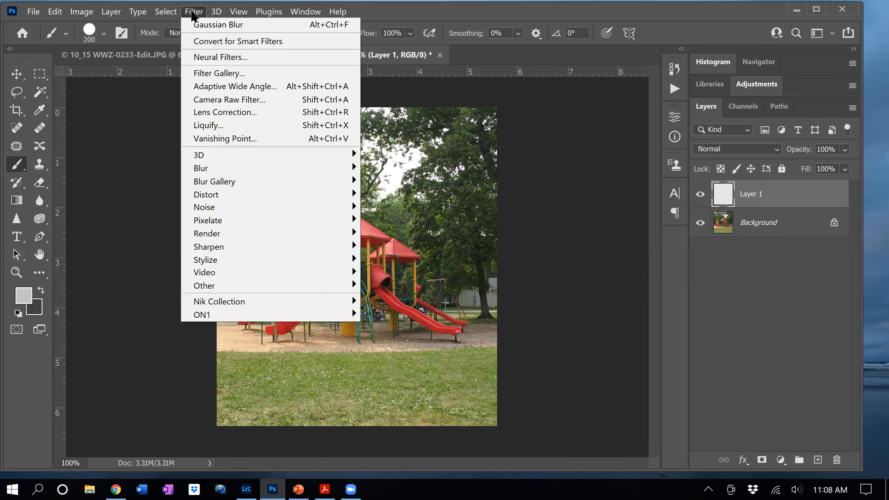
pyautogui.moveTo(219, 235)
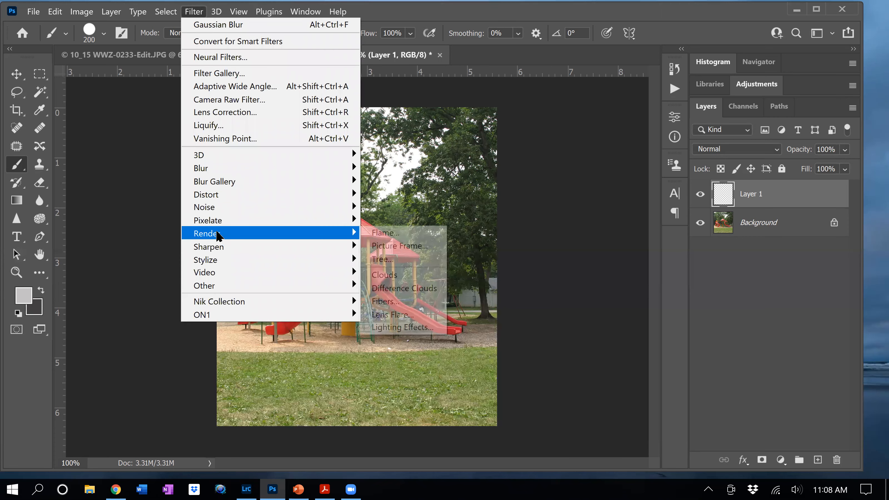
pyautogui.click(403, 276)
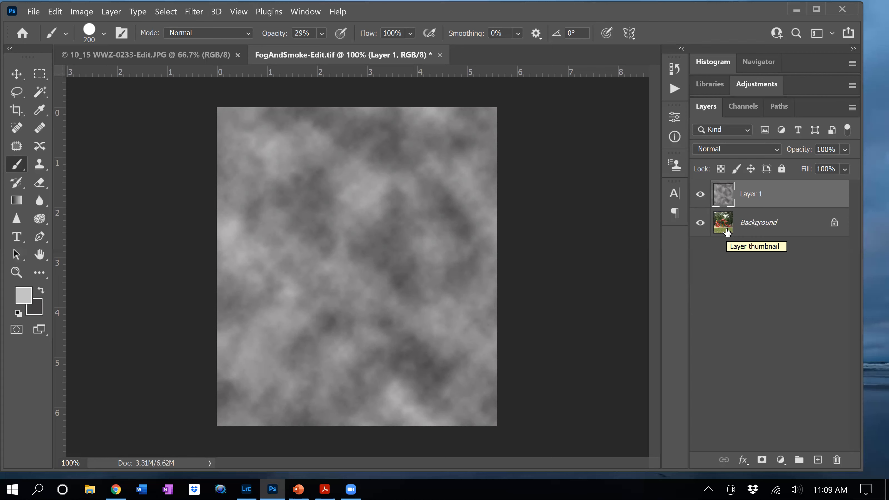
pyautogui.click(761, 460)
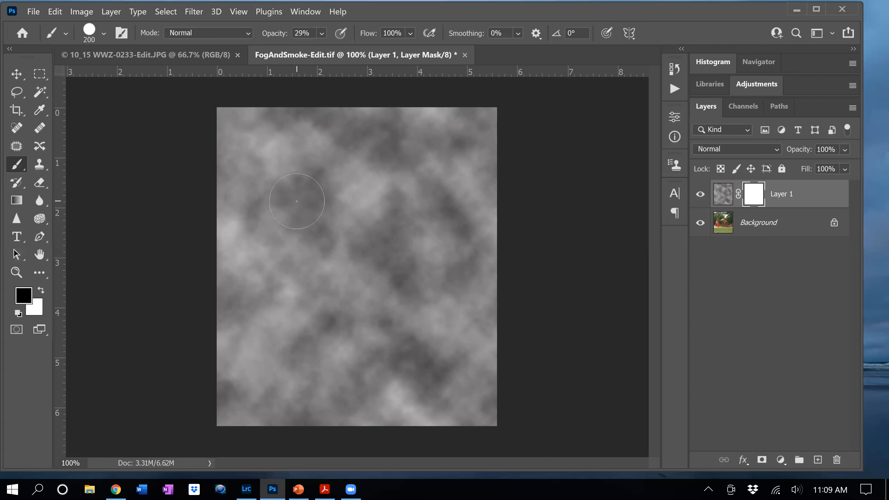
# Try one hard-edged black dab on the layer mask at 100% brush opacity and undo it
pyautogui.moveTo(264, 33); pyautogui.dragTo(290, 34)
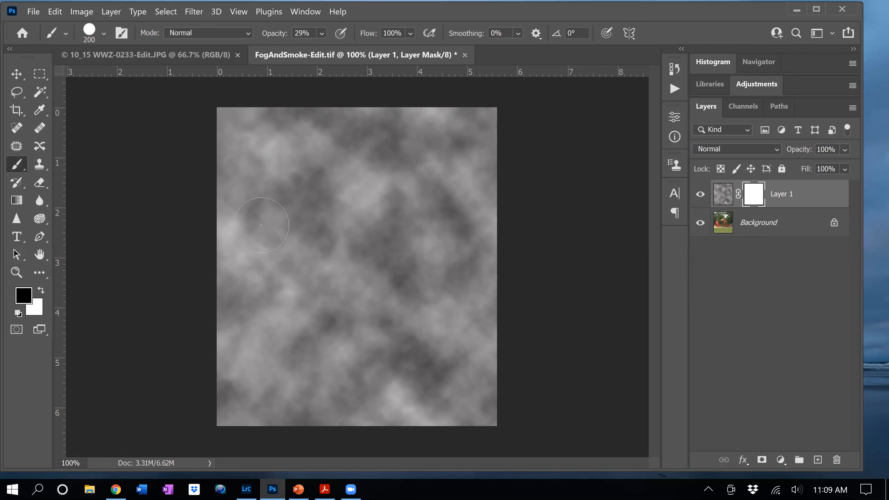
pyautogui.click(281, 222)
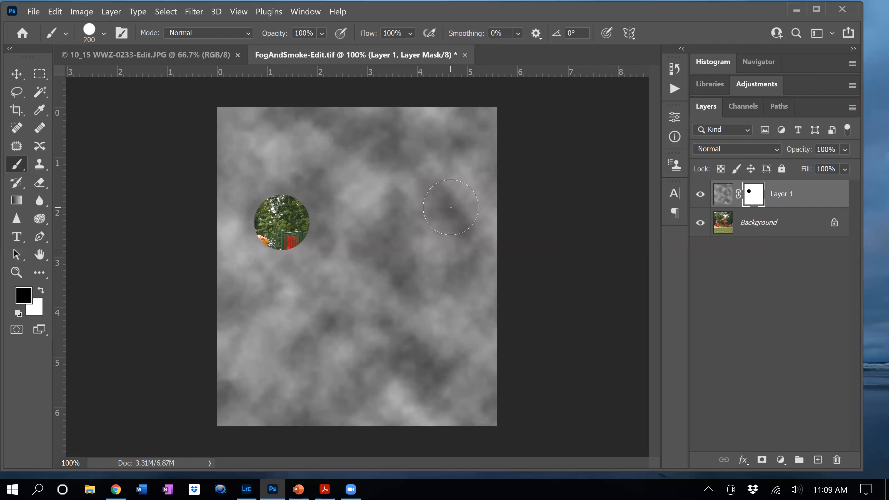
pyautogui.hotkey('ctrl', 'z')
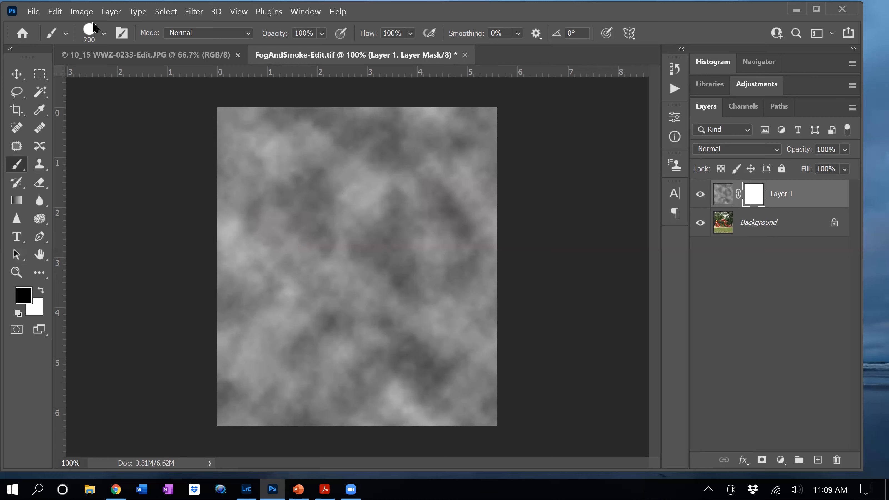
# Soften the brush edge and enlarge the brush to 600 pixels, testing it with one dab on the mask that is undone
pyautogui.click(103, 35)
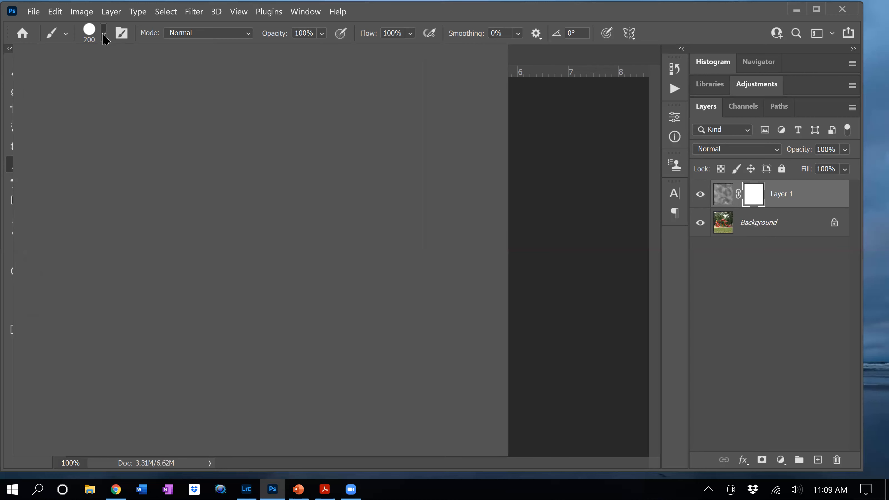
pyautogui.click(103, 34)
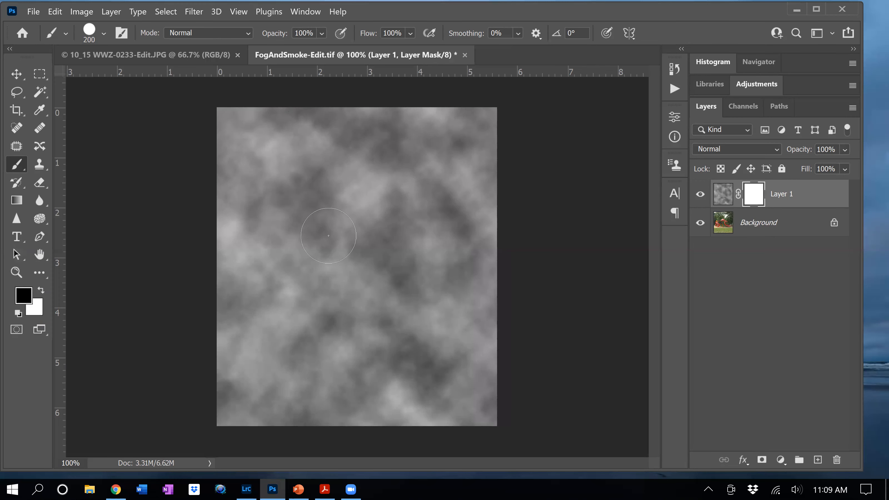
pyautogui.hotkey('shift', '[')
pyautogui.hotkey('shift', '[')
pyautogui.hotkey('shift', '[')
pyautogui.hotkey('shift', '[')
pyautogui.hotkey('shift', ']')
pyautogui.hotkey('shift', ']')
pyautogui.press(']')
pyautogui.press(']')
pyautogui.press(']')
pyautogui.press(']')
pyautogui.click(307, 241)
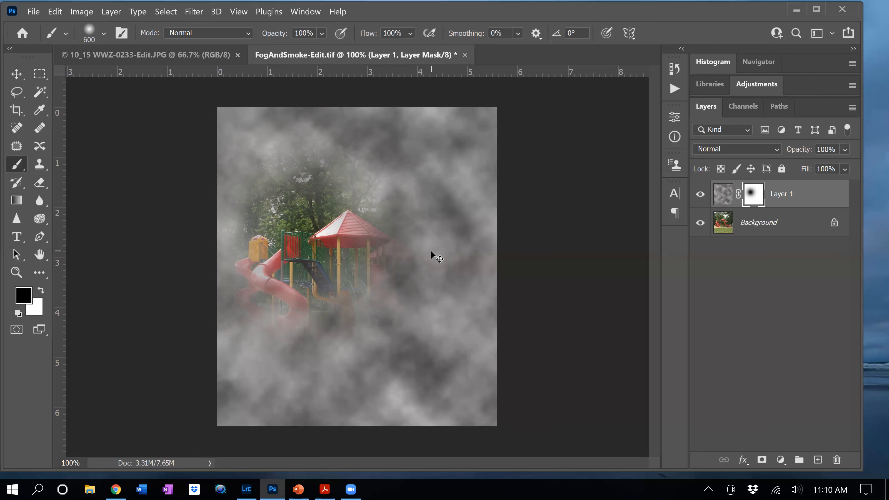
pyautogui.hotkey('ctrl', 'z')
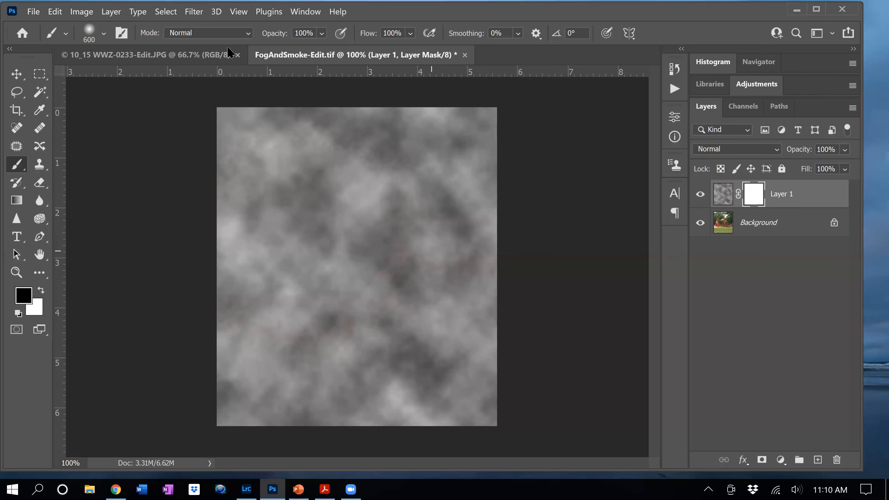
# Lower the brush opacity to 41% and paint black on the layer mask to thin the clouds over the grass
pyautogui.moveTo(280, 35); pyautogui.dragTo(238, 36)
pyautogui.click(700, 195)
pyautogui.click(290, 386)
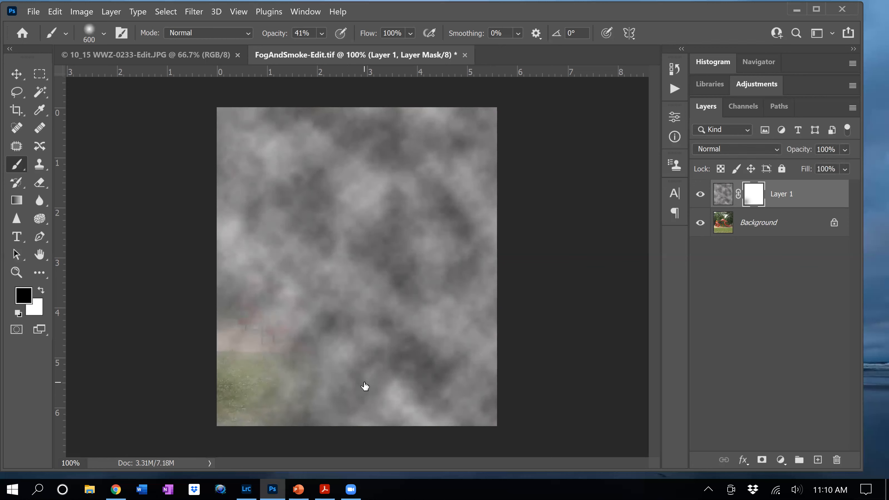
pyautogui.click(381, 395)
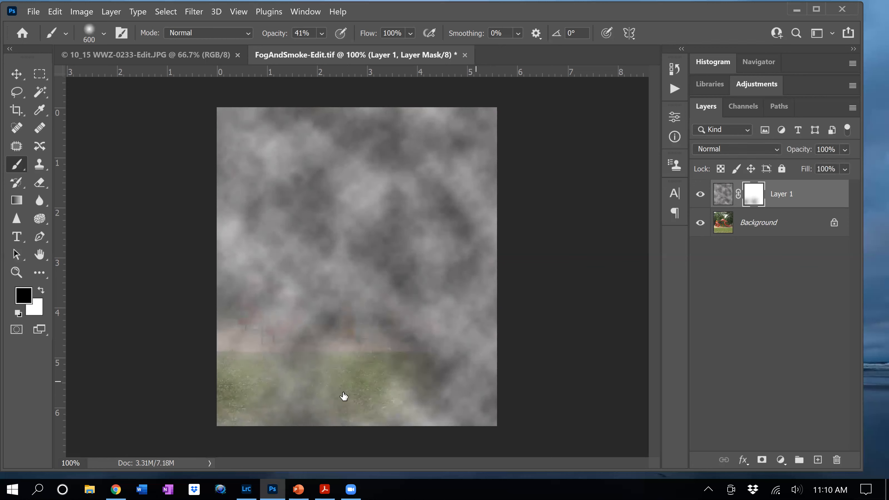
pyautogui.click(453, 382)
pyautogui.click(338, 392)
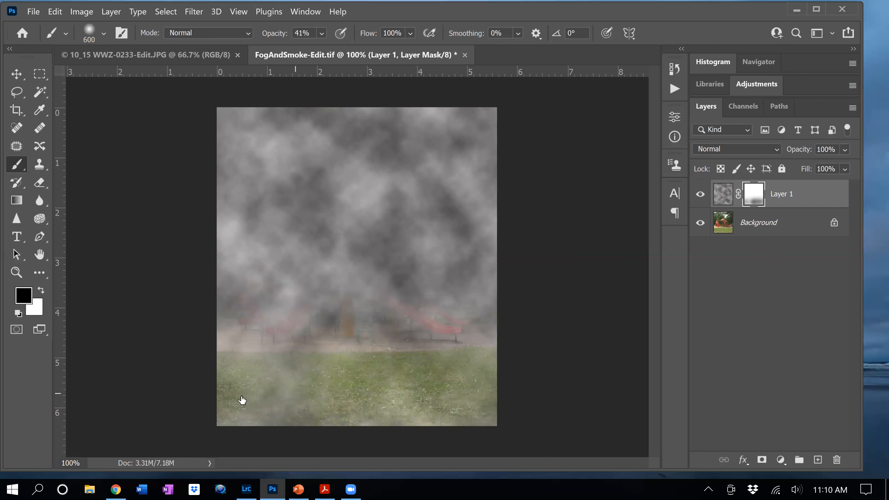
pyautogui.click(289, 402)
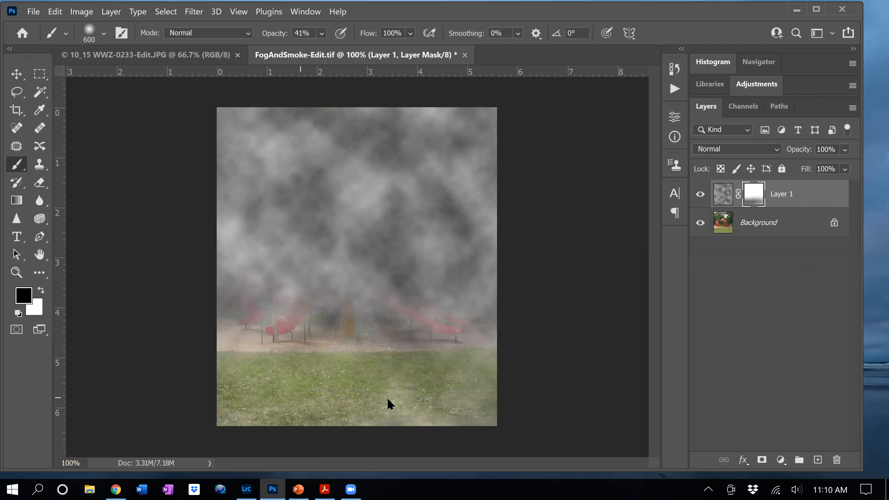
pyautogui.click(470, 394)
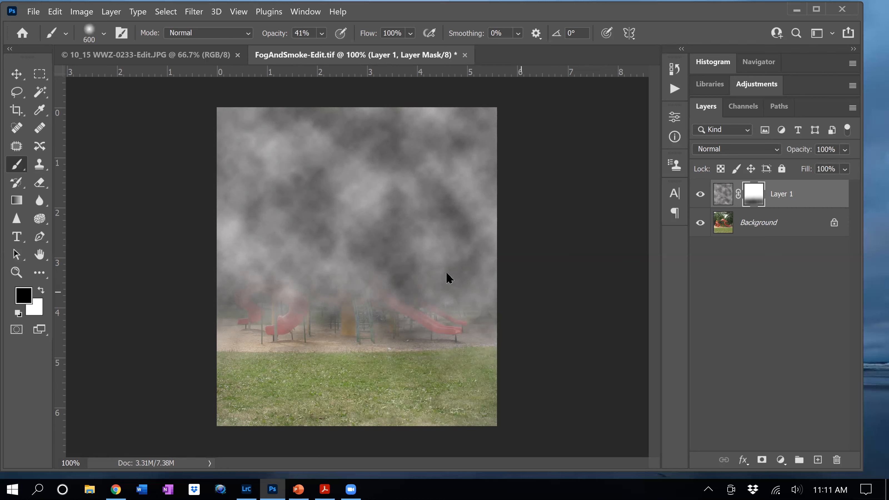
# Paint black on the layer mask over the playground equipment to reveal it through the clouds
pyautogui.moveTo(301, 264)
pyautogui.mouseDown()
pyautogui.moveTo(244, 297)
pyautogui.moveTo(369, 298)
pyautogui.mouseUp()
pyautogui.click(256, 282)
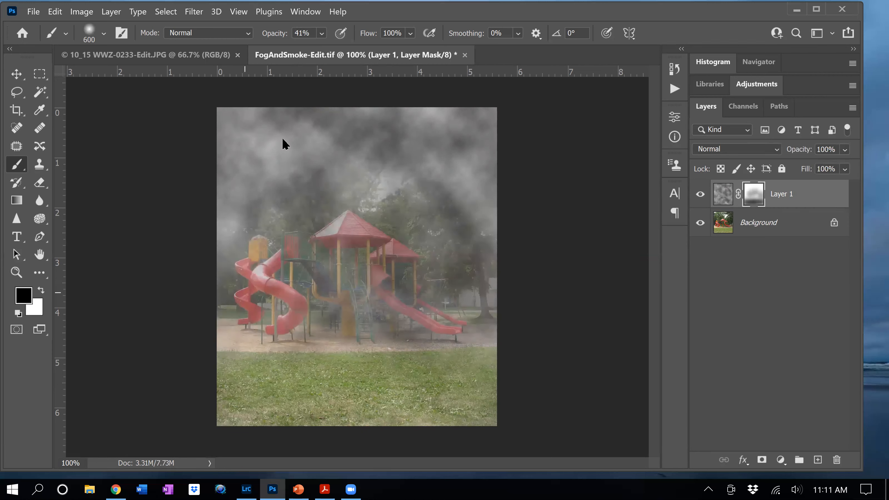
pyautogui.click(371, 299)
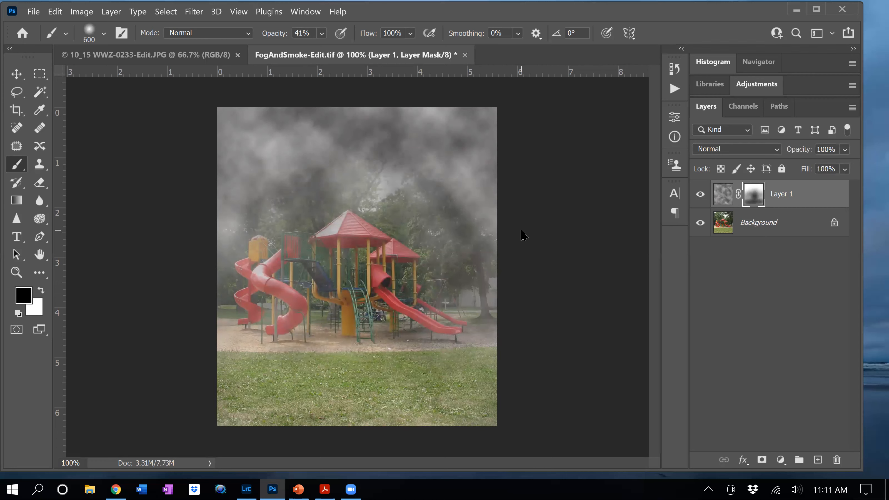
# Paint black on the layer mask over the trees and sky to thin the clouds there
pyautogui.click(246, 144)
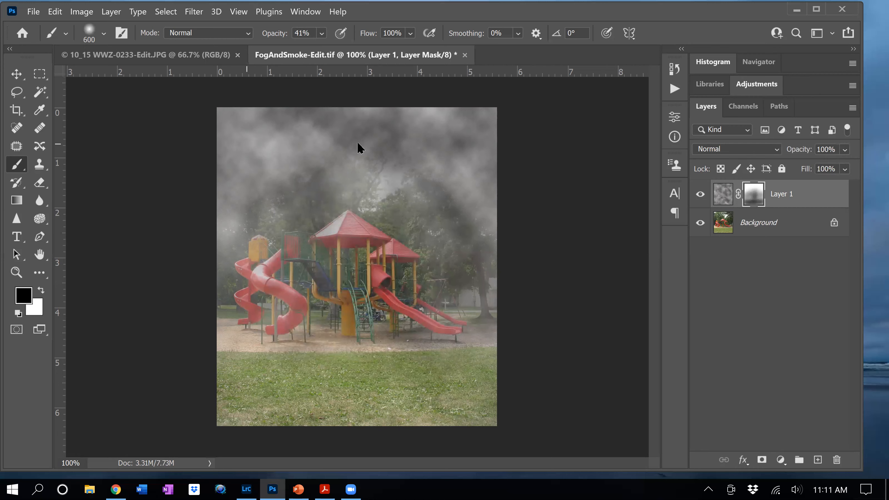
pyautogui.click(477, 169)
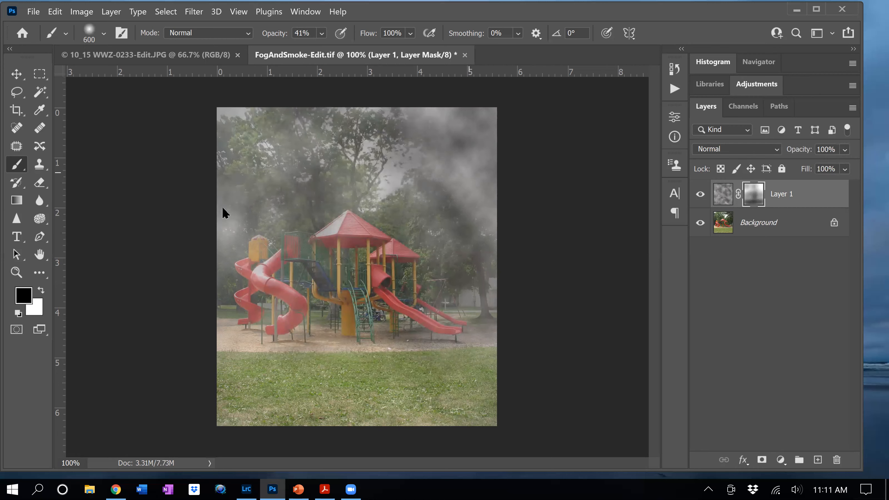
pyautogui.click(223, 223)
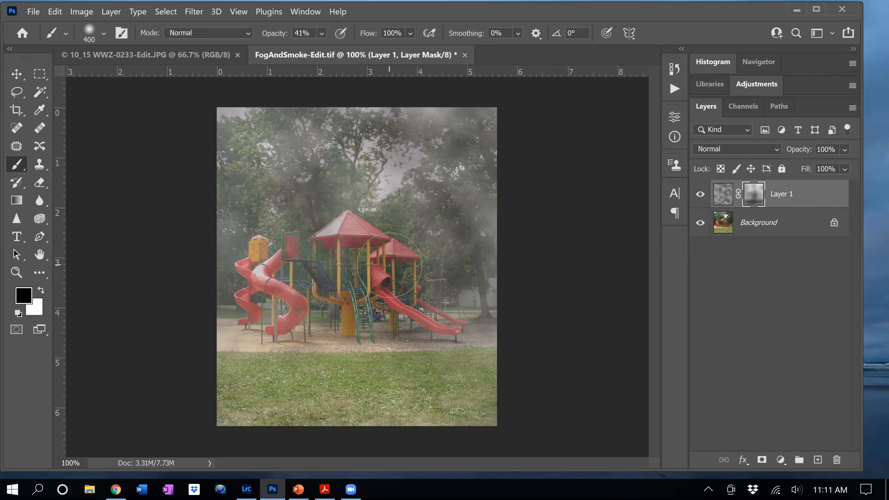
# Using a 300-pixel white brush at 29% opacity, paint some fog back over the middle of the play structure
pyautogui.press('[')
pyautogui.moveTo(264, 35); pyautogui.dragTo(259, 35)
pyautogui.press('x')
pyautogui.moveTo(309, 277); pyautogui.dragTo(346, 280)
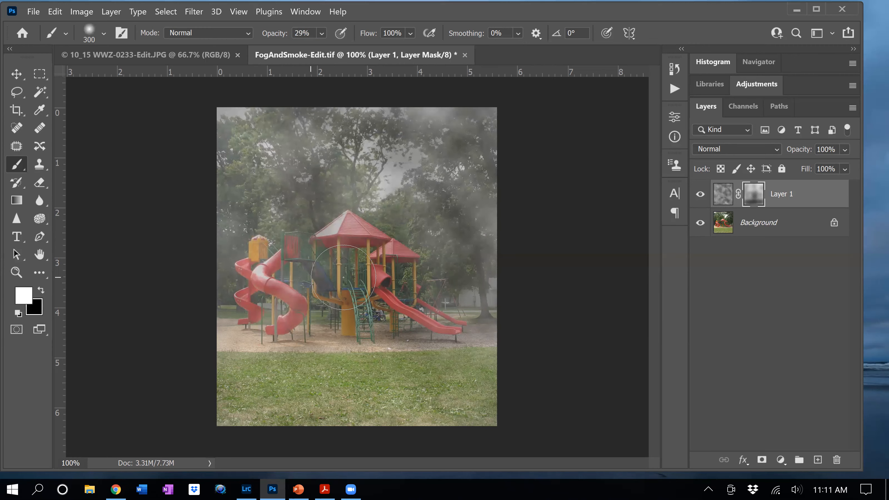
pyautogui.click(394, 297)
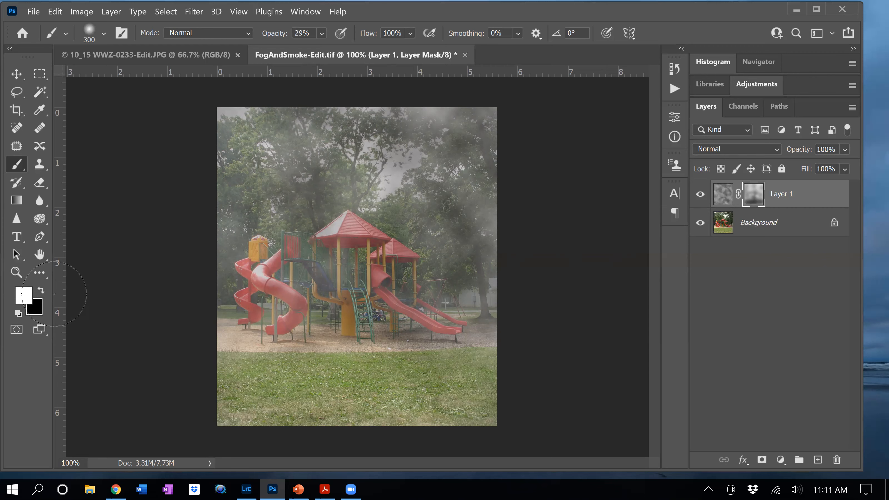
# Switch back to black and brush the mask along the lower edge of the grass to clear remaining fog
pyautogui.press('x')
pyautogui.moveTo(298, 419); pyautogui.dragTo(484, 418)
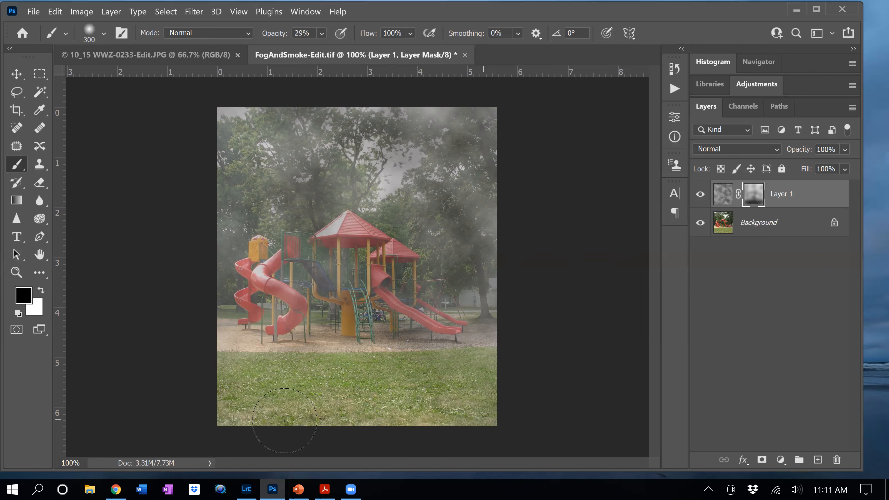